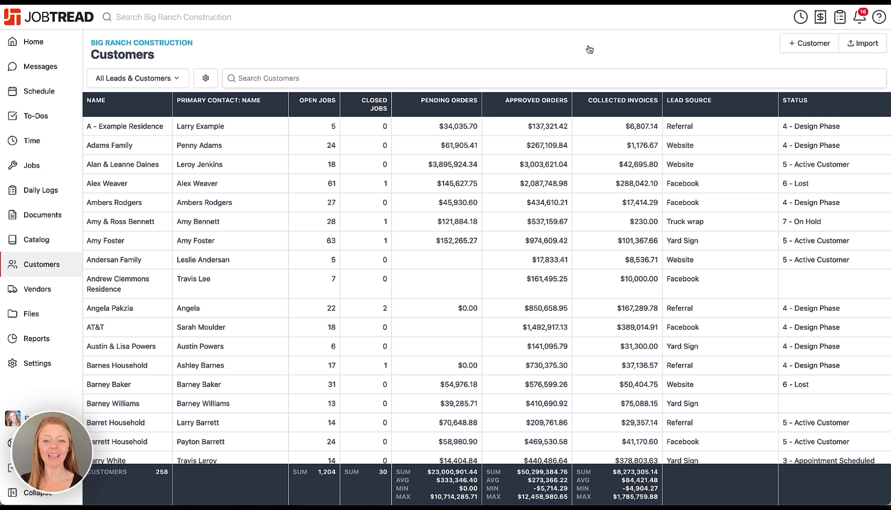
- Group the customer list by Created At in Month Year buckets, then expand and collapse November 2024
left_click(206, 79)
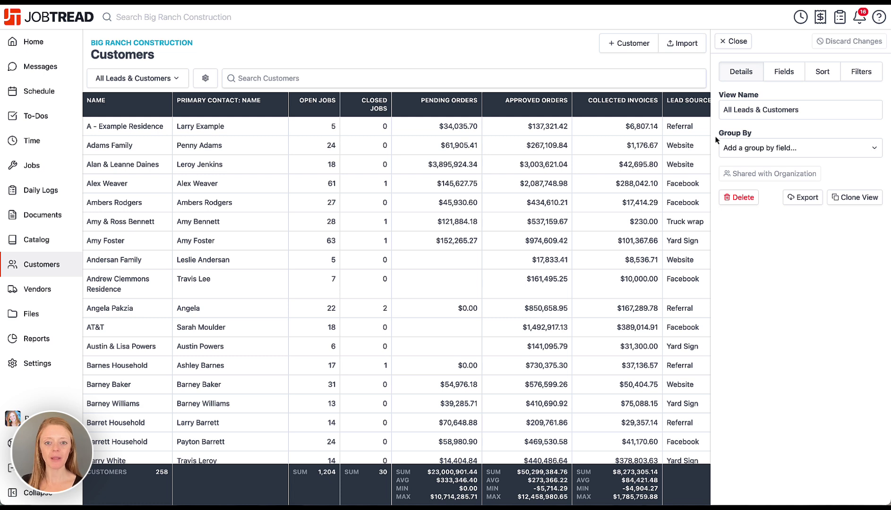
left_click(732, 147)
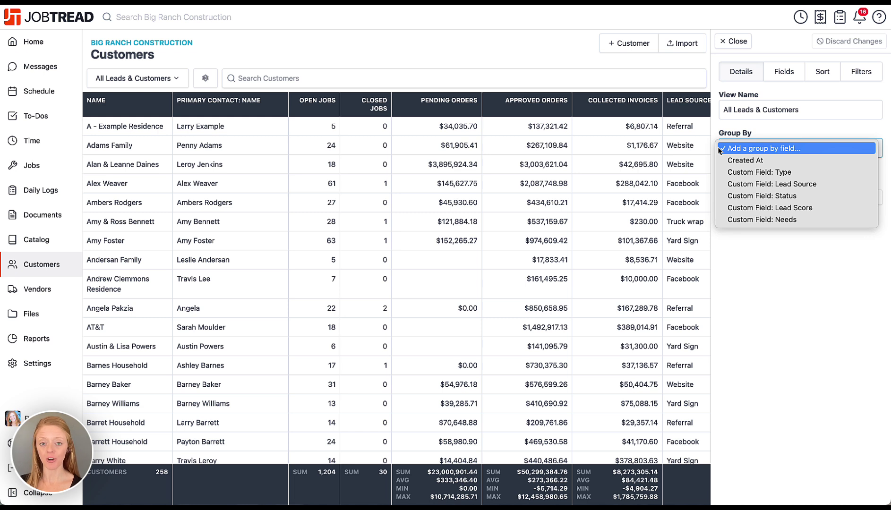
left_click(721, 161)
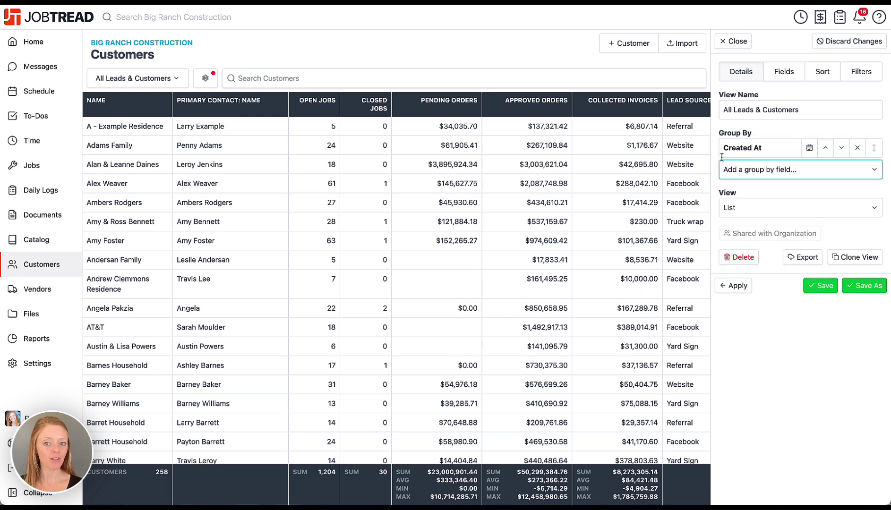
left_click(808, 151)
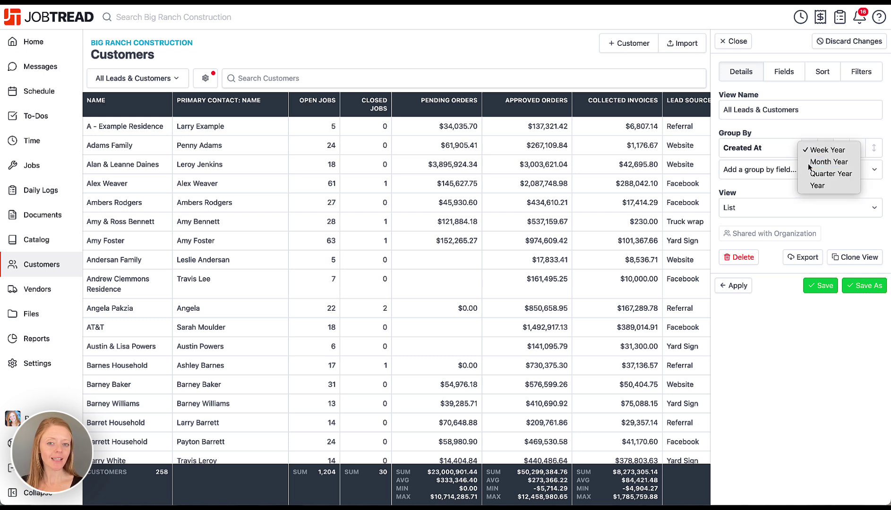
left_click(809, 162)
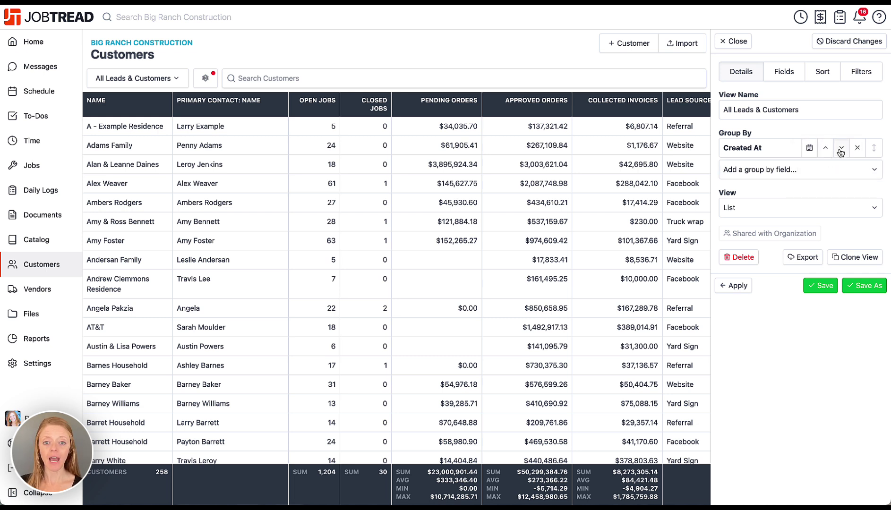
left_click(743, 284)
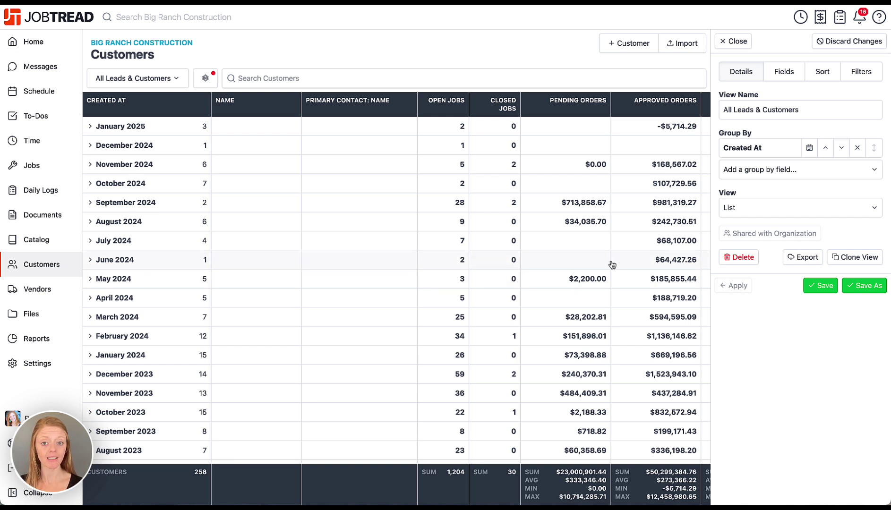
left_click(206, 172)
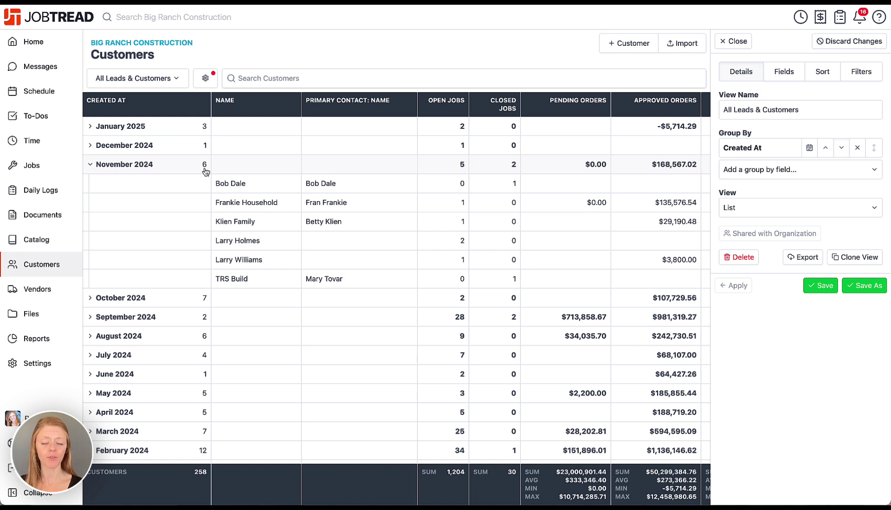
left_click(206, 172)
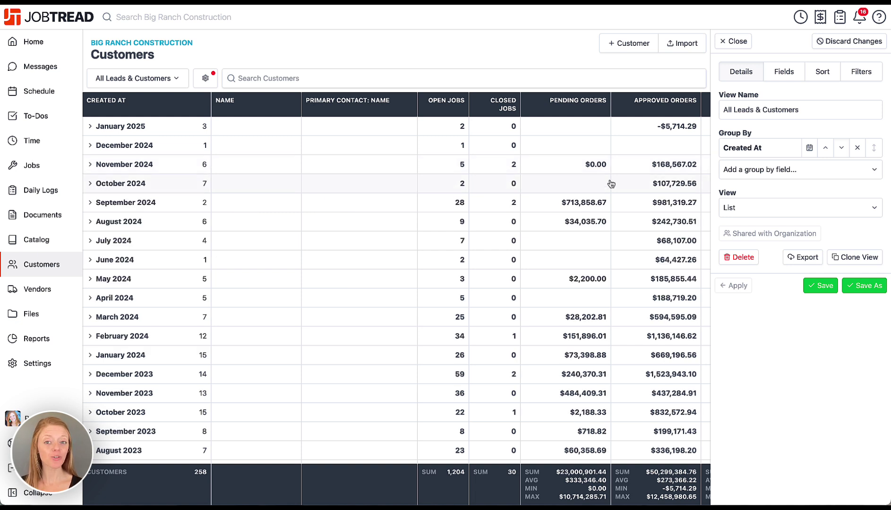
- Replace the Created At grouping with Custom Field: Lead Source, with Lead Score nested beneath it
left_click(857, 149)
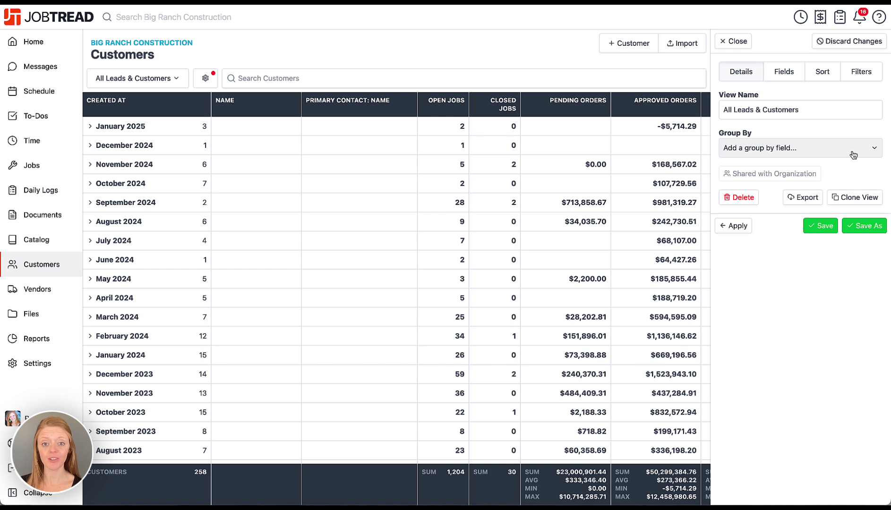
left_click(851, 151)
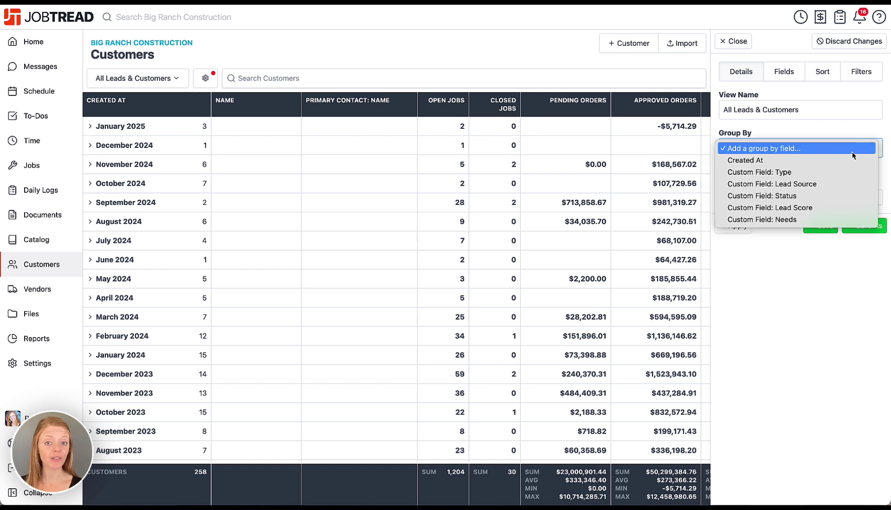
left_click(844, 184)
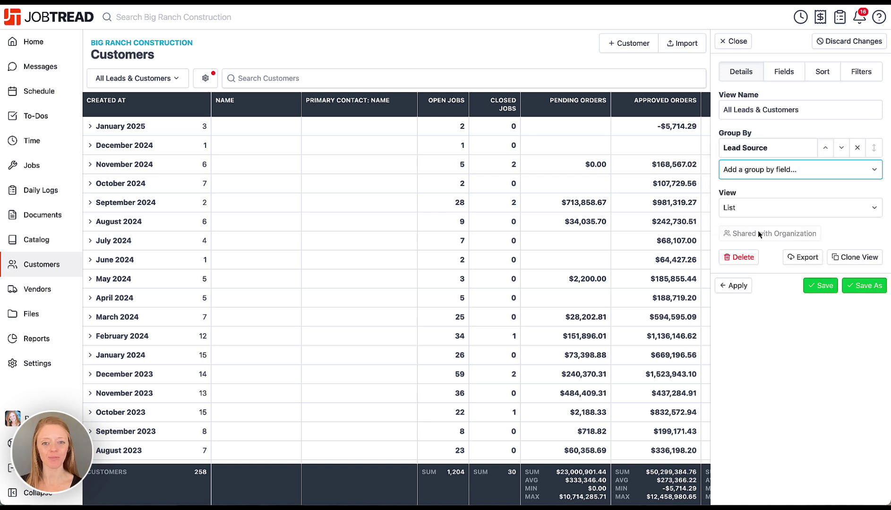
left_click(723, 283)
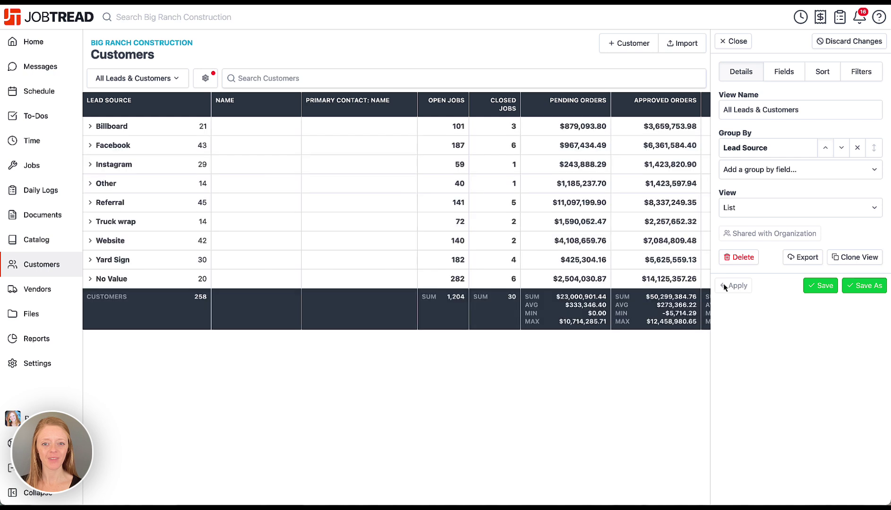
left_click(776, 169)
left_click(774, 217)
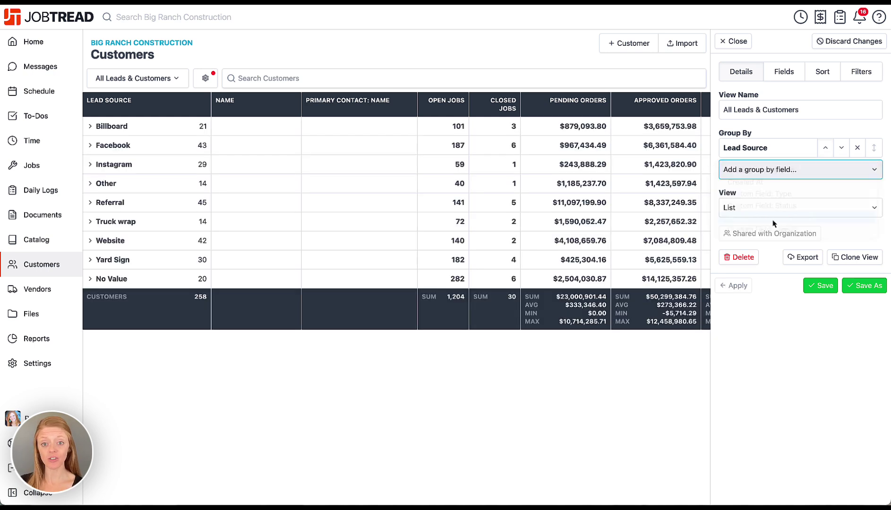
left_click(723, 287)
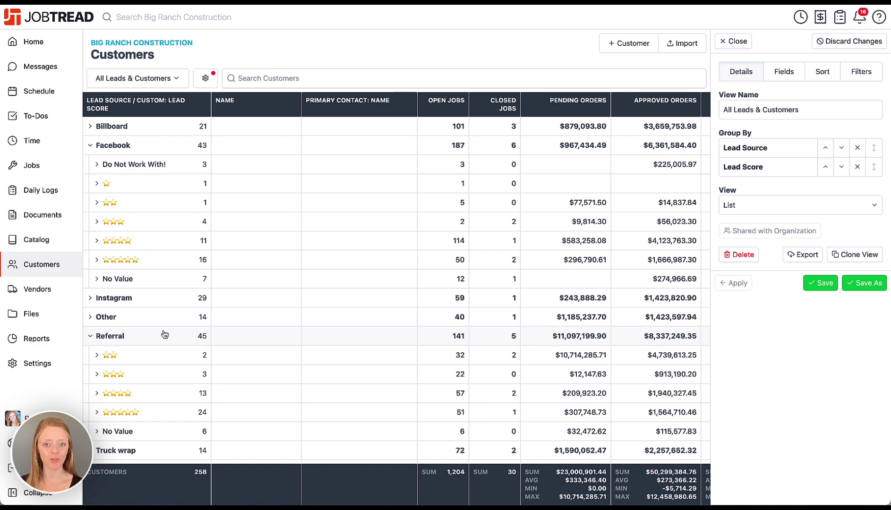
- Group the Vendors list by the Trade custom field
left_click(59, 293)
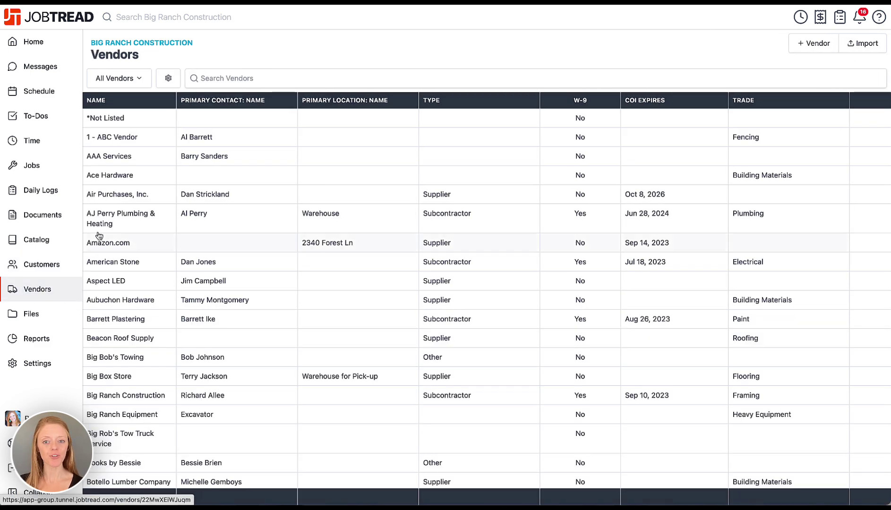
left_click(169, 80)
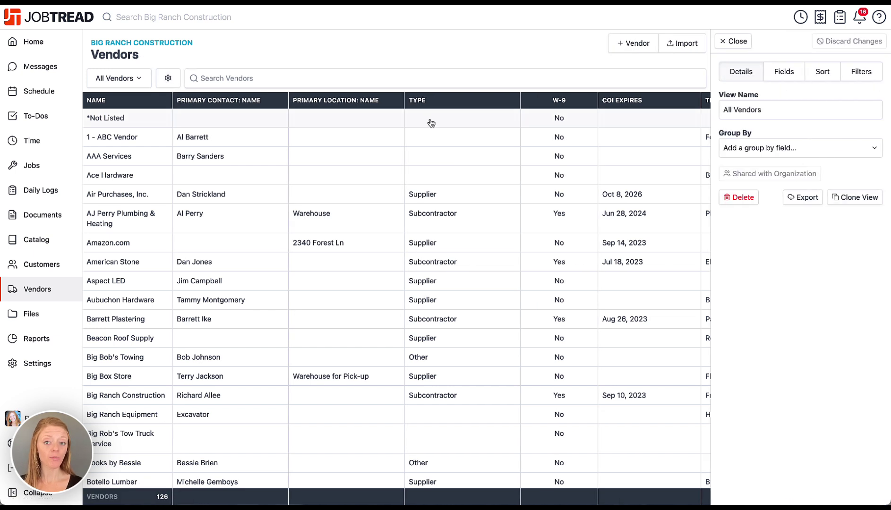
left_click(732, 149)
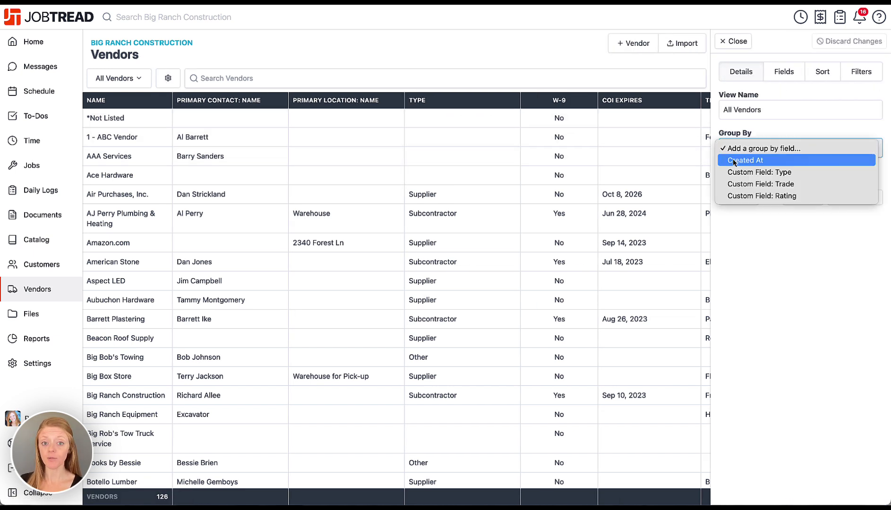
left_click(734, 184)
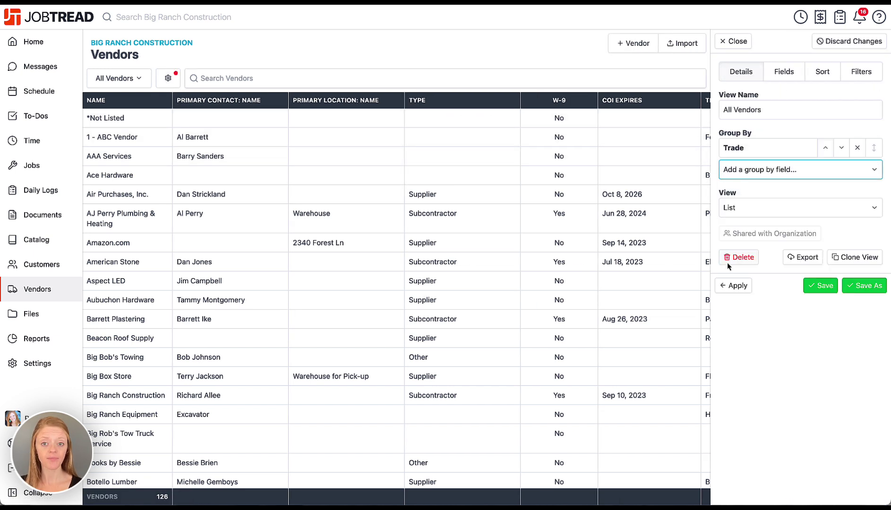
left_click(727, 288)
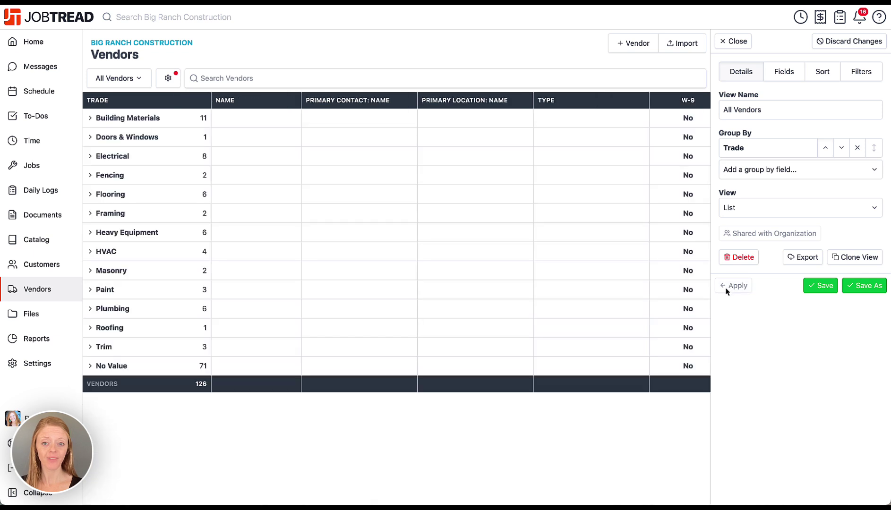
- Nest Rating subgroups under Trade and expand Electrical's 5 - Excellent vendors
left_click(787, 170)
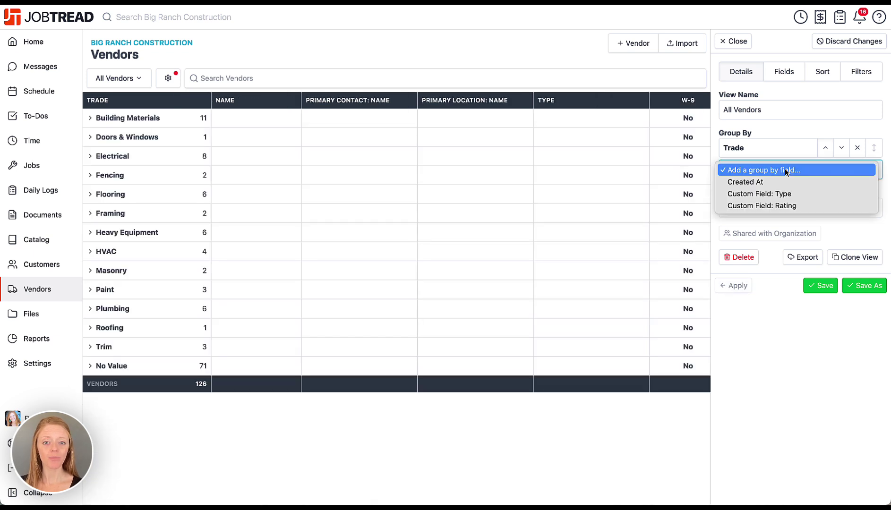
left_click(785, 205)
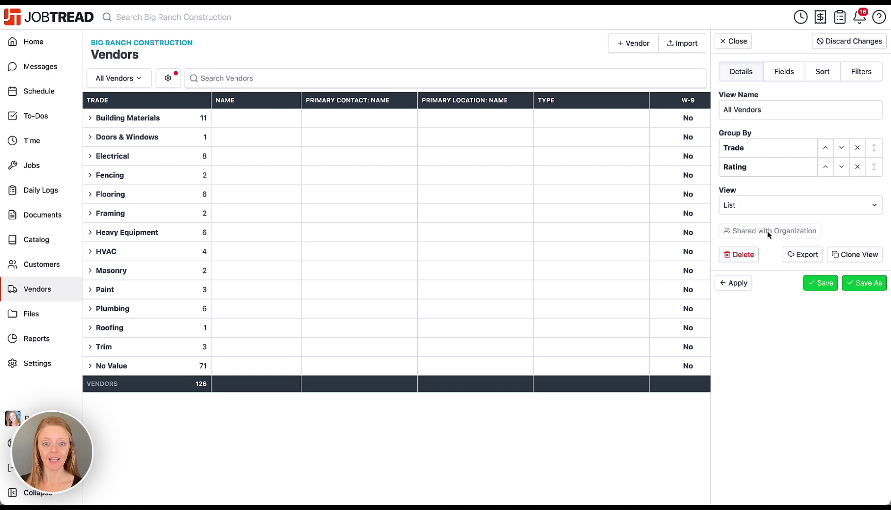
left_click(734, 282)
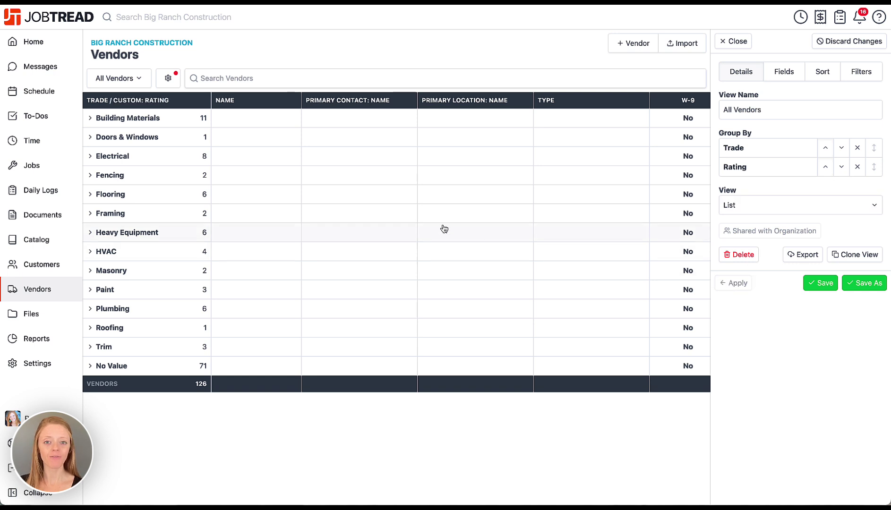
left_click(187, 152)
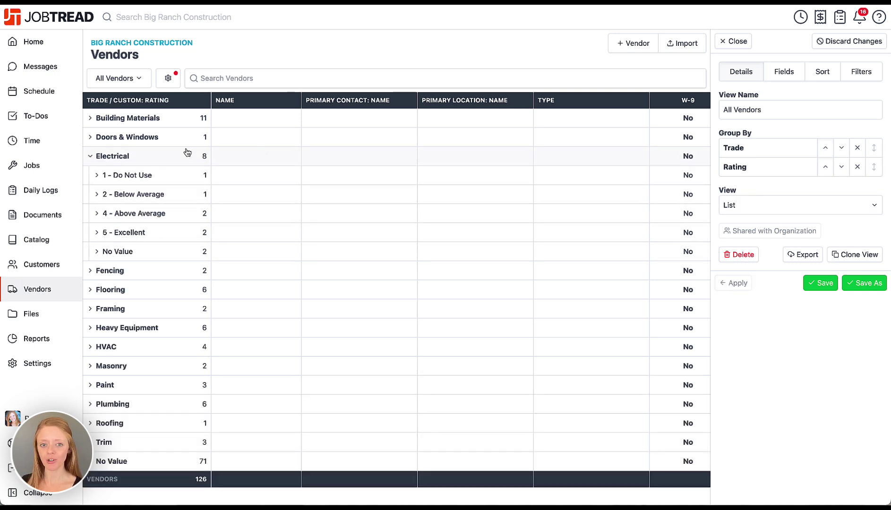
left_click(180, 233)
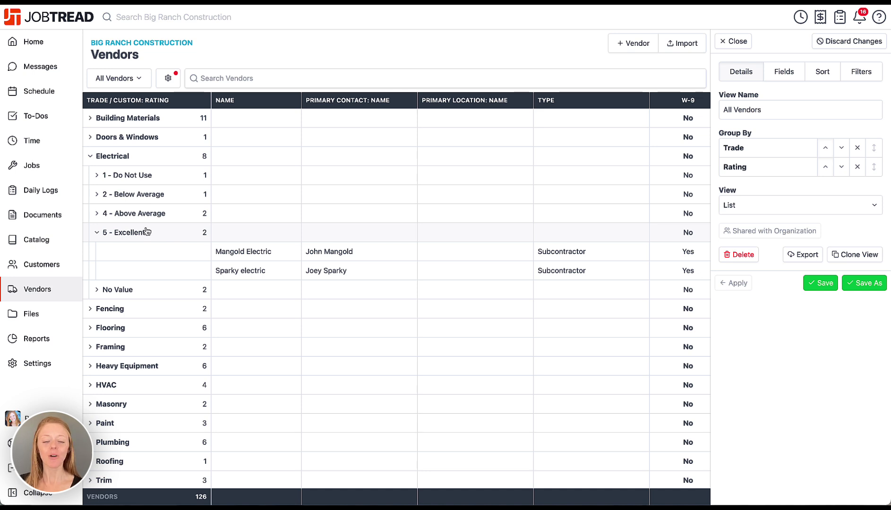
left_click(57, 216)
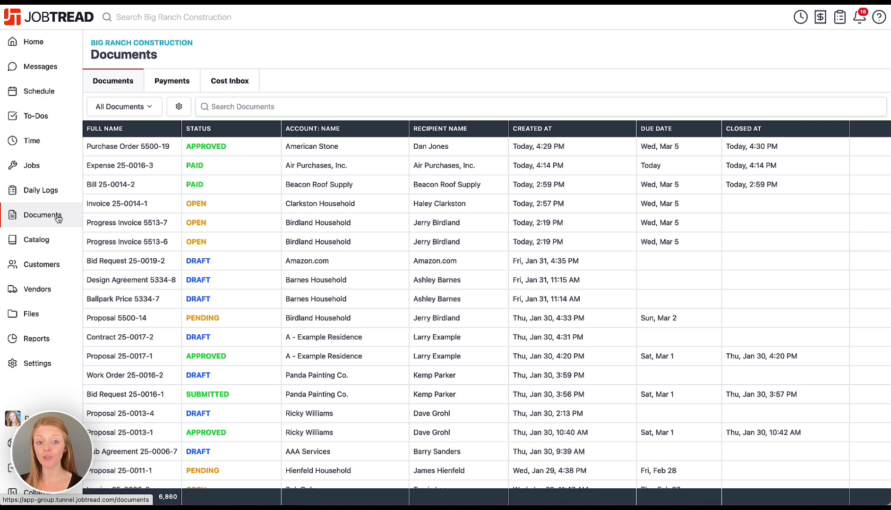
- Group the Documents list by Type, with Status as a second-level grouping
left_click(179, 106)
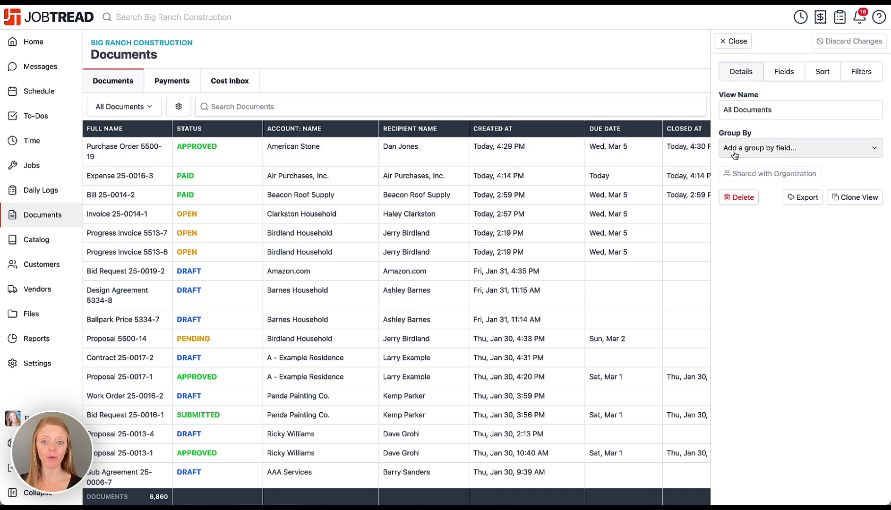
left_click(737, 154)
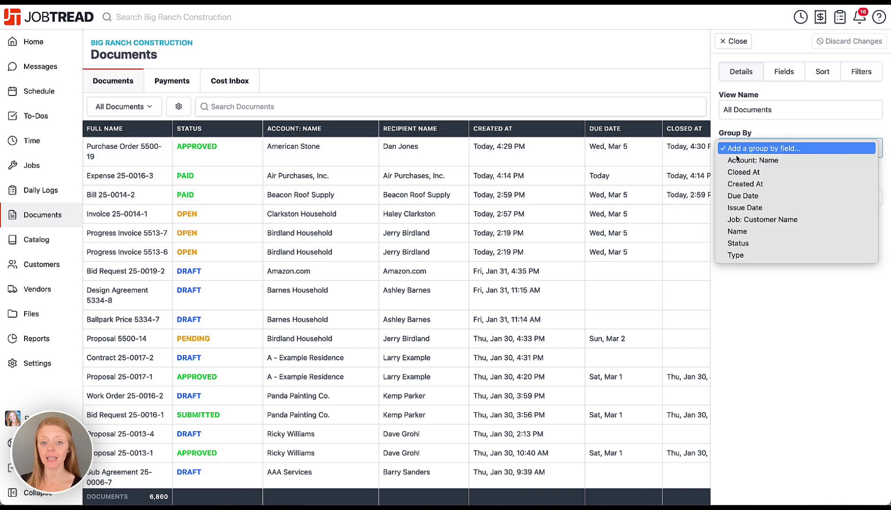
left_click(730, 255)
left_click(736, 286)
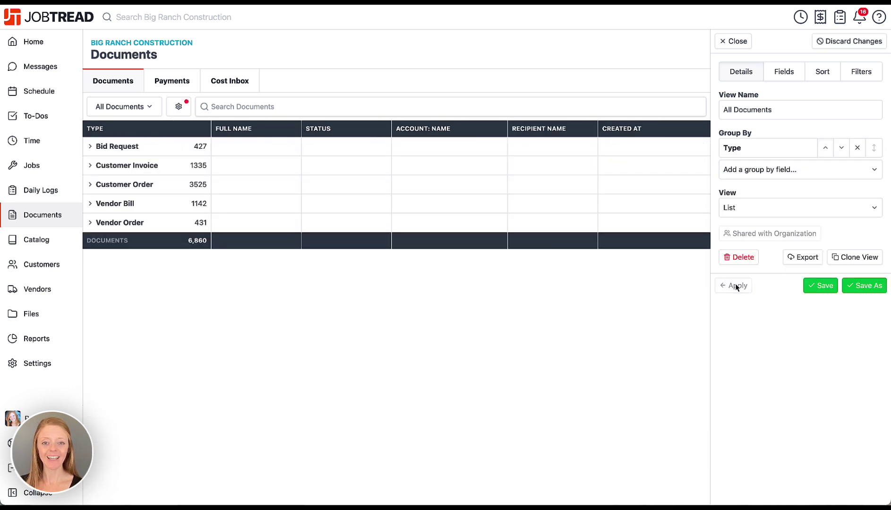
left_click(761, 169)
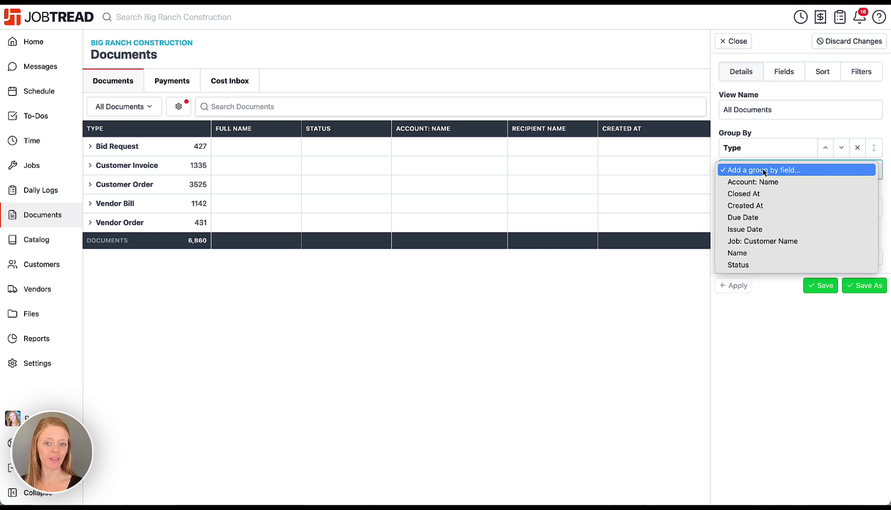
left_click(750, 265)
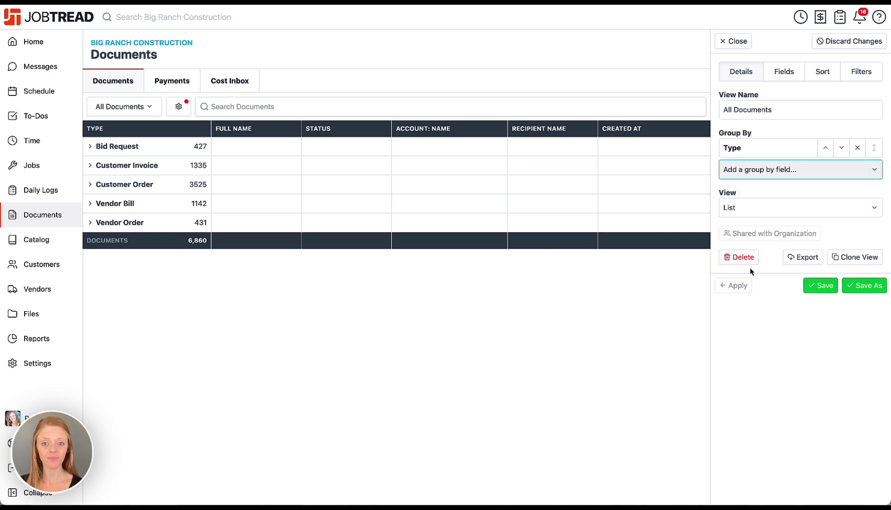
left_click(739, 282)
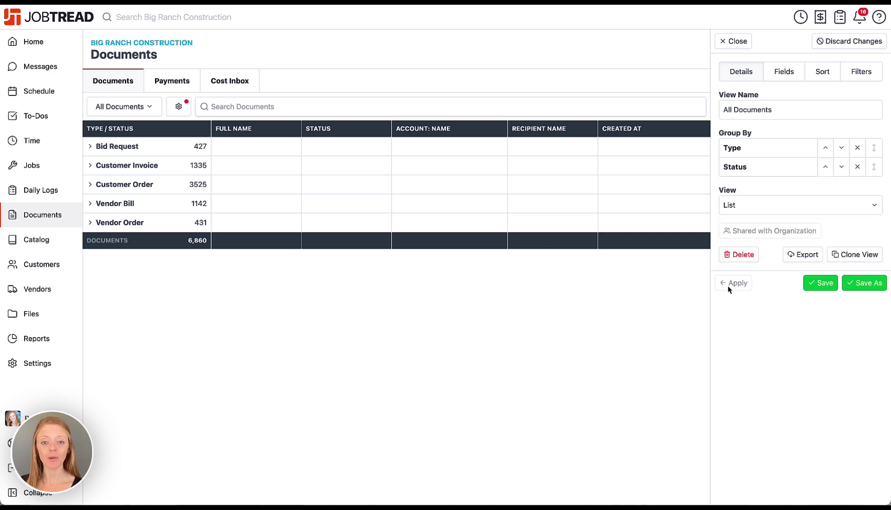
- Expand Customer Invoice and Customer Order to list the Approved customer orders
left_click(200, 165)
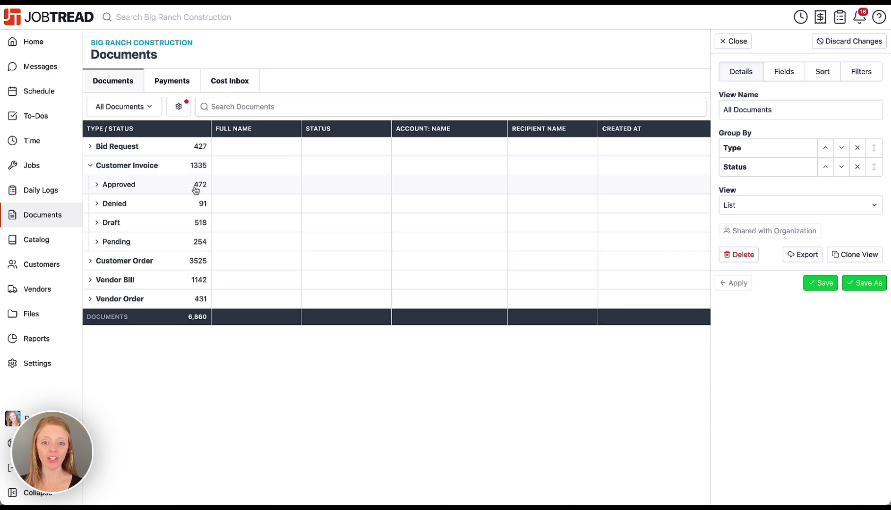
left_click(189, 260)
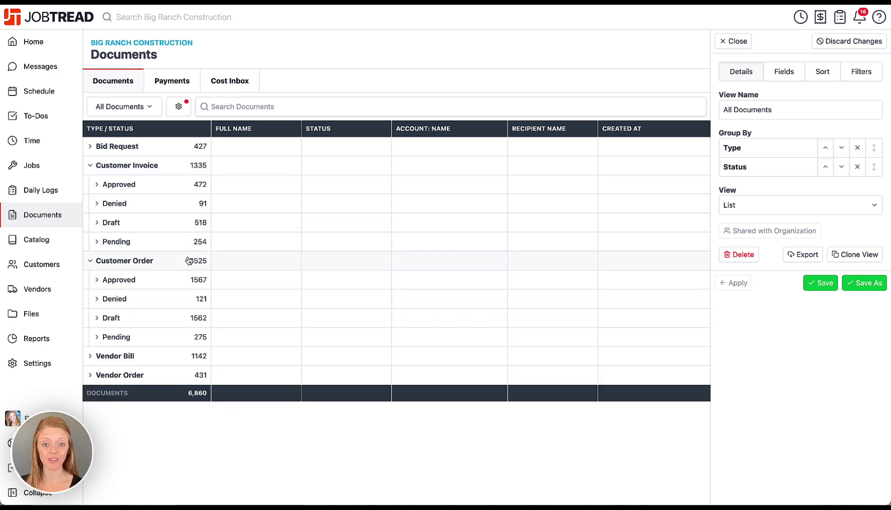
left_click(184, 279)
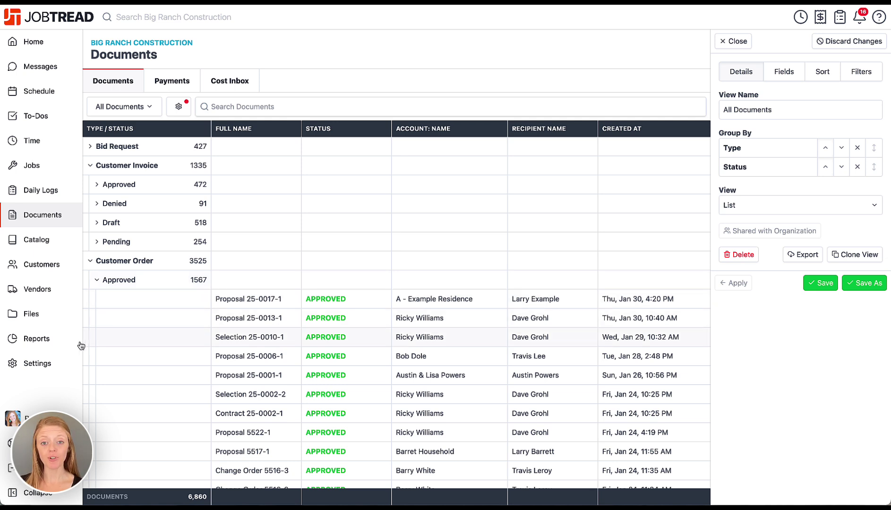
left_click(61, 366)
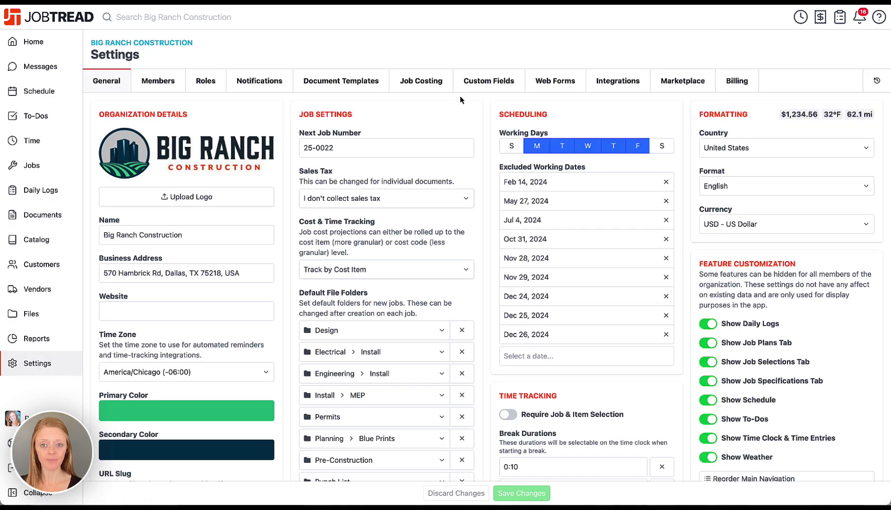
- Switch the Settings page to its Custom Fields tab
left_click(474, 90)
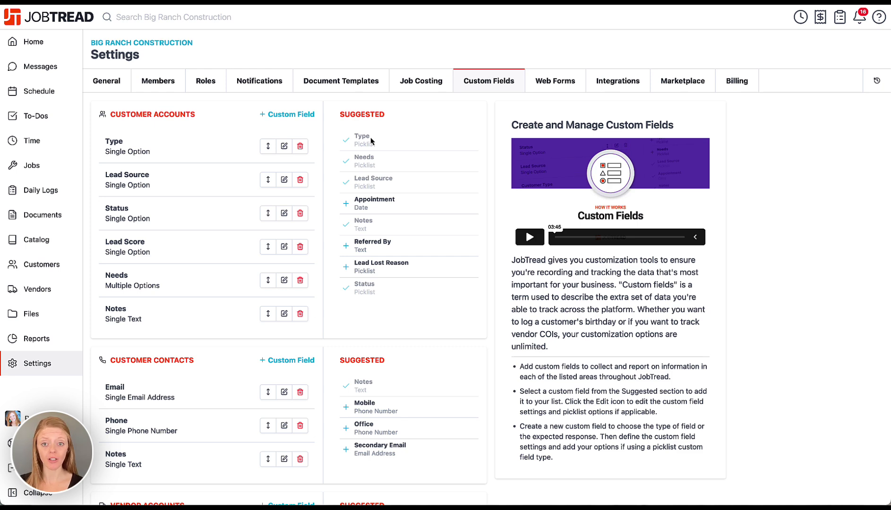
- Group the Jobs list by Created At using Quarter Year intervals
left_click(64, 173)
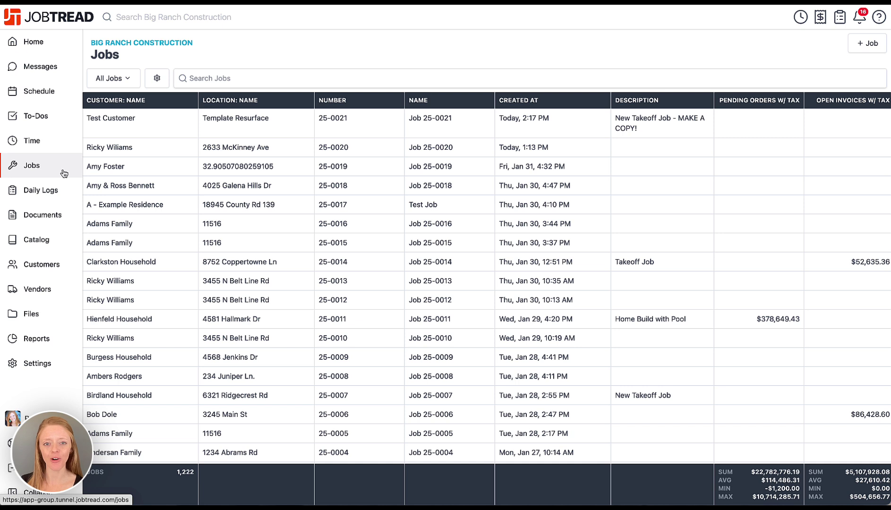
left_click(152, 83)
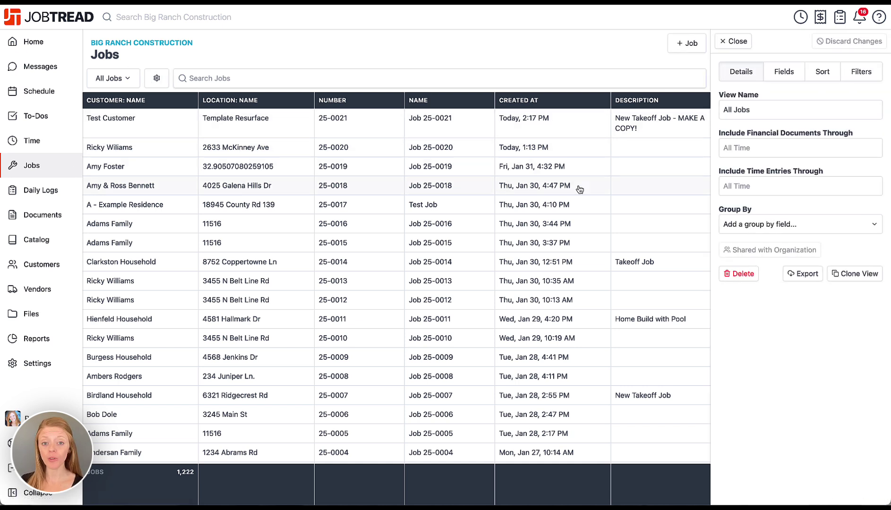
left_click(732, 226)
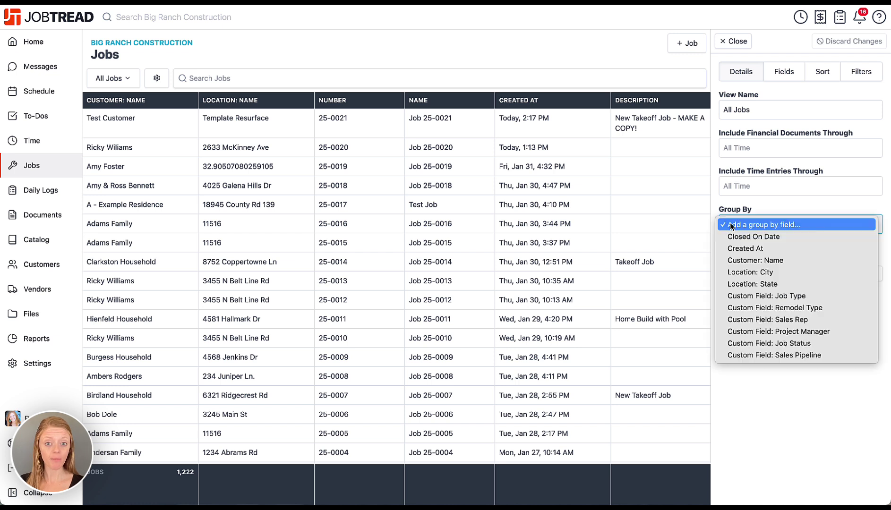
left_click(728, 248)
left_click(809, 225)
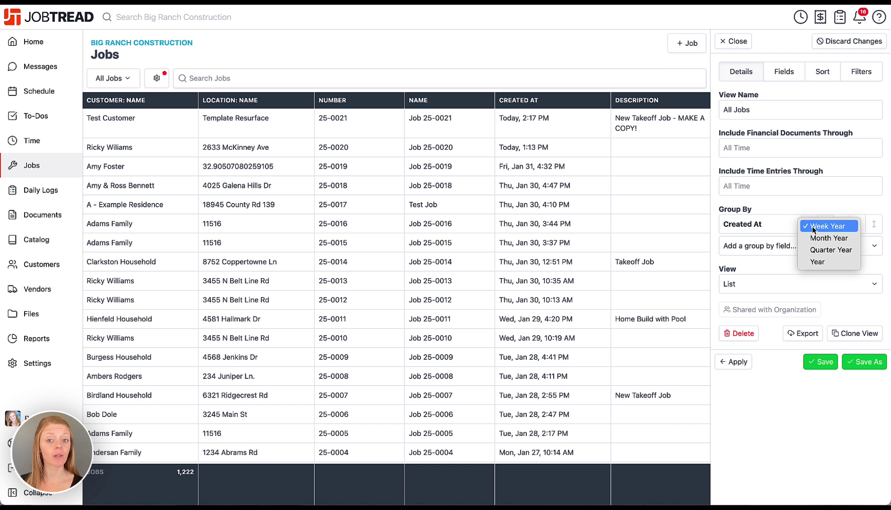
left_click(812, 251)
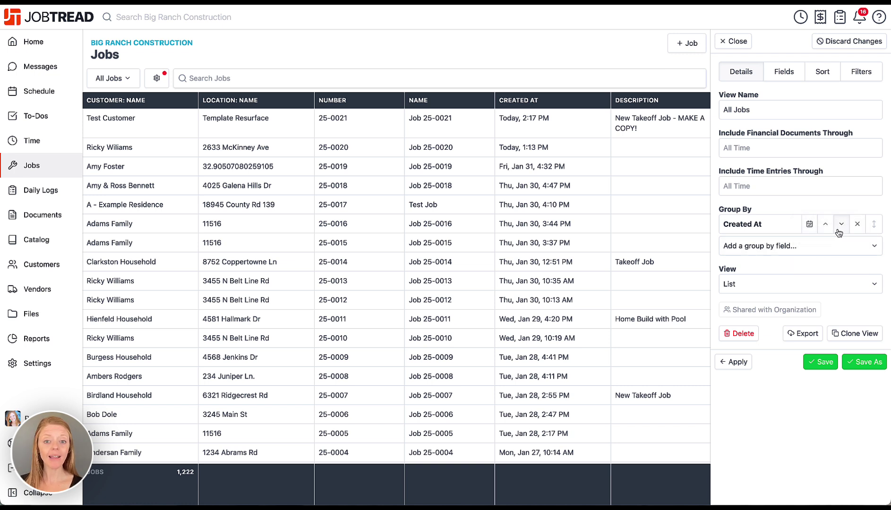
left_click(734, 362)
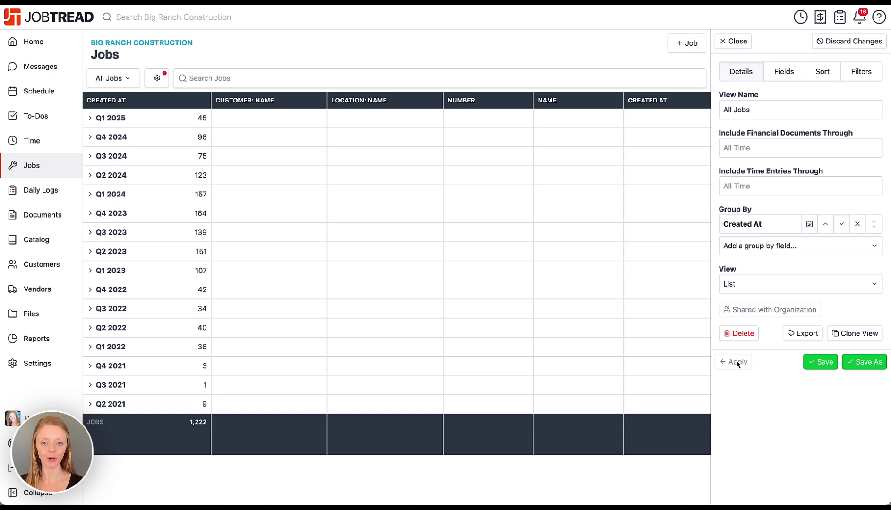
- Nest Custom Field: Sales Rep under the quarters and expand Q3 2024 and Q2 2024
left_click(805, 250)
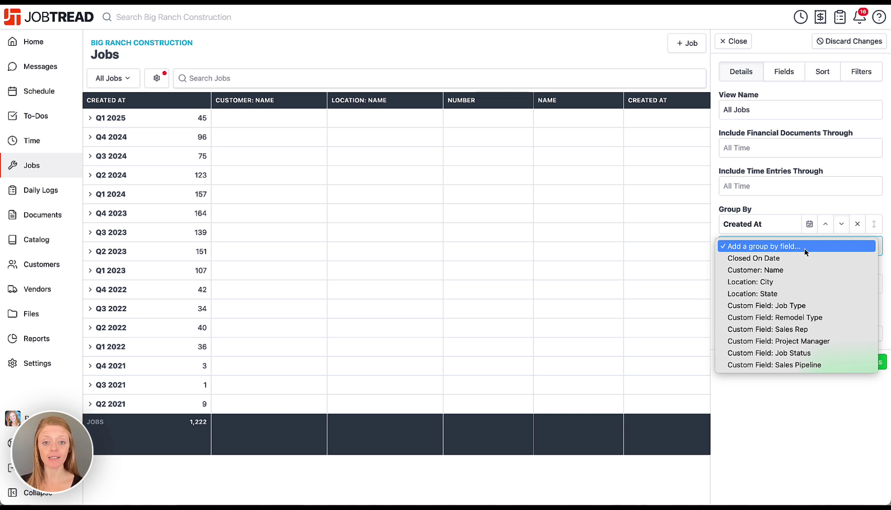
left_click(793, 330)
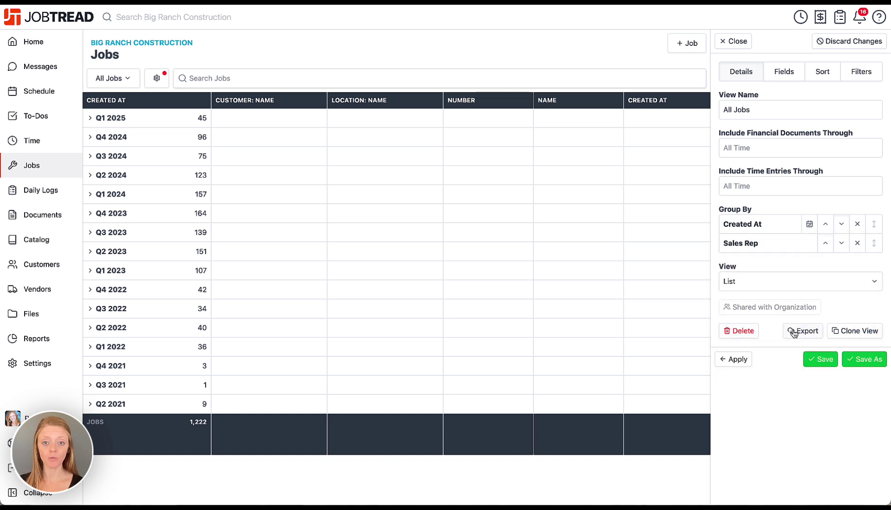
left_click(735, 359)
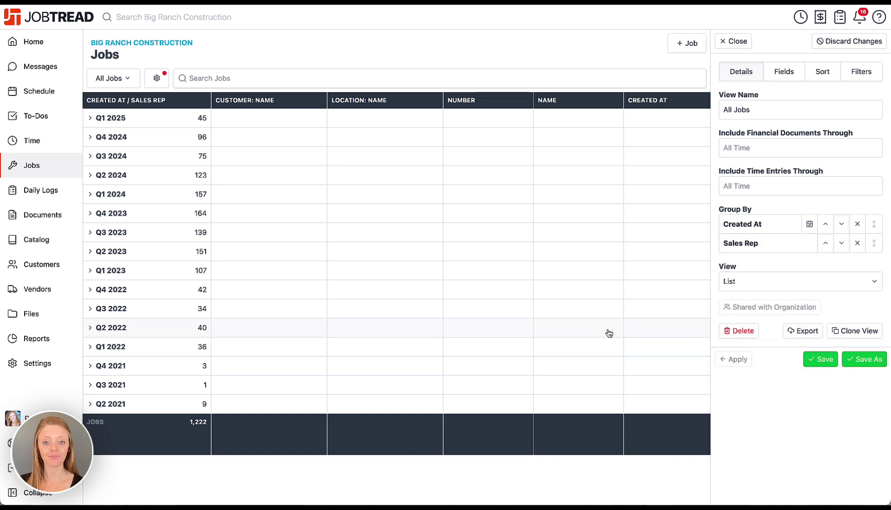
left_click(189, 163)
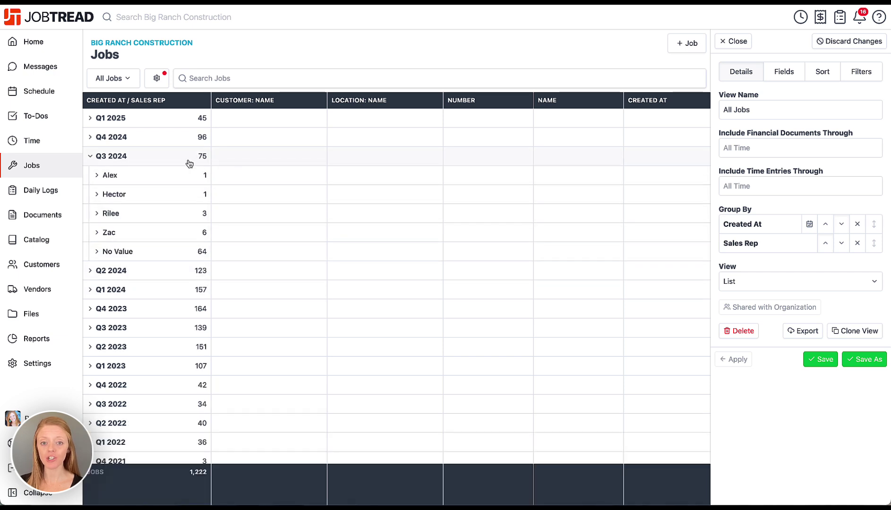
left_click(164, 276)
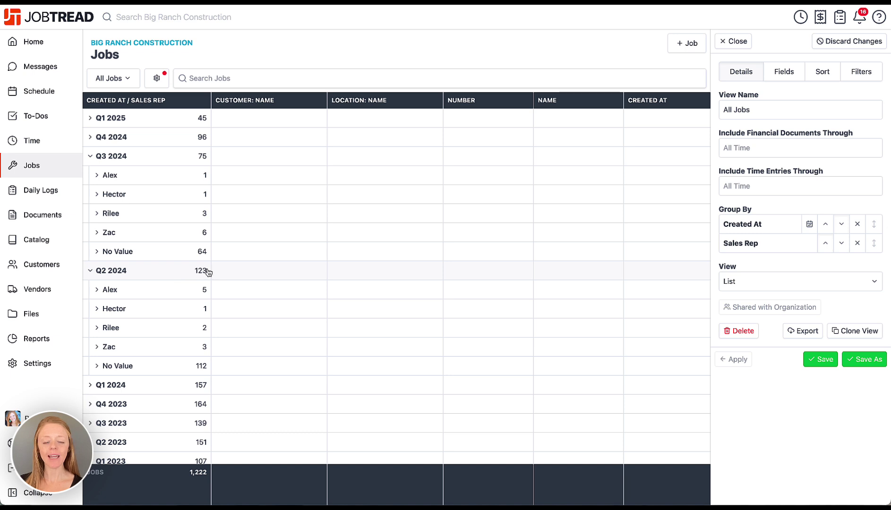
- Start a new formula column in the jobs view named 'Sales Commission'
left_click(773, 76)
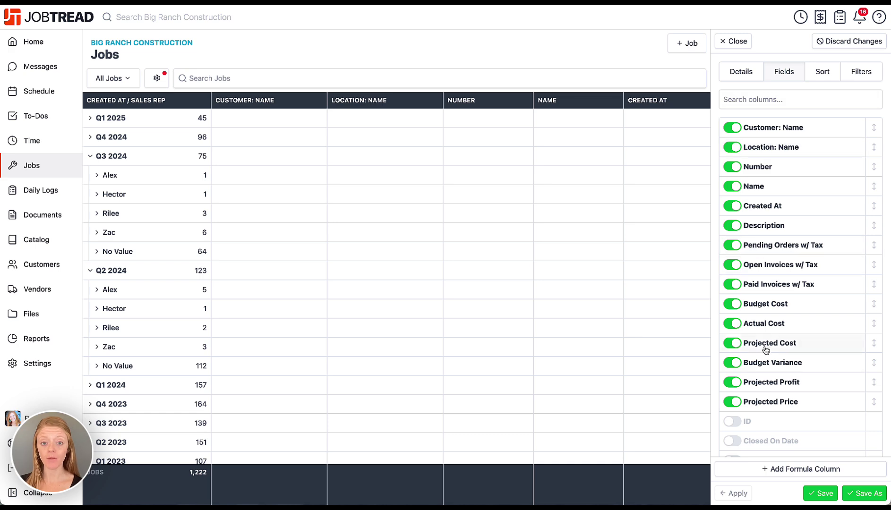
left_click(775, 476)
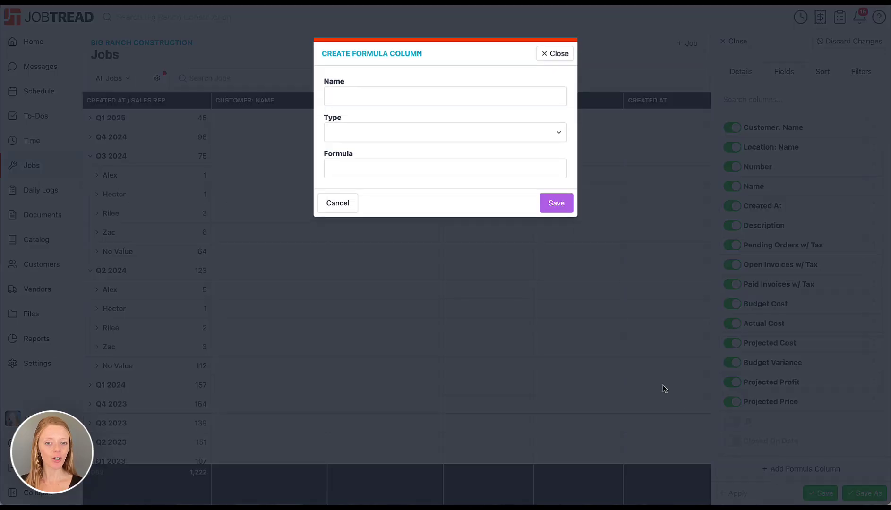
left_click(402, 102)
type("Sales Commission")
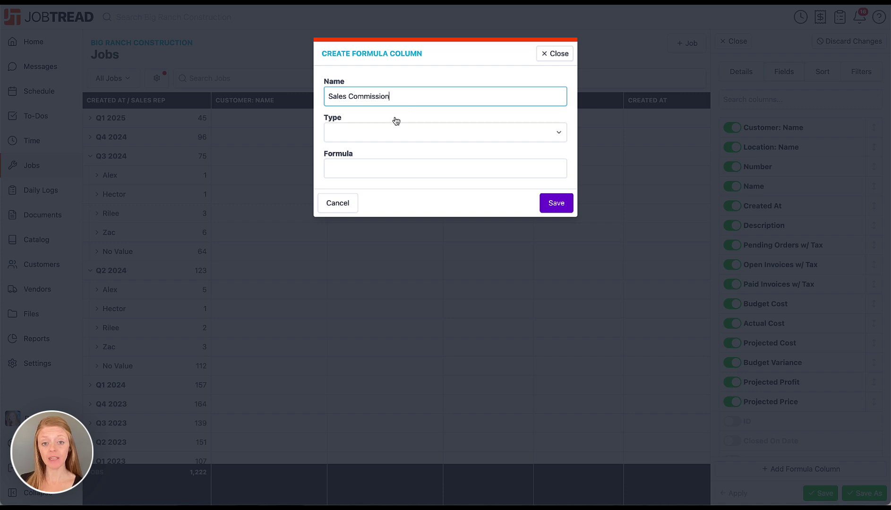
- Give it the formula {projectedProfit}*.15, set Type to Currency, and save it
left_click(387, 166)
type("profit")
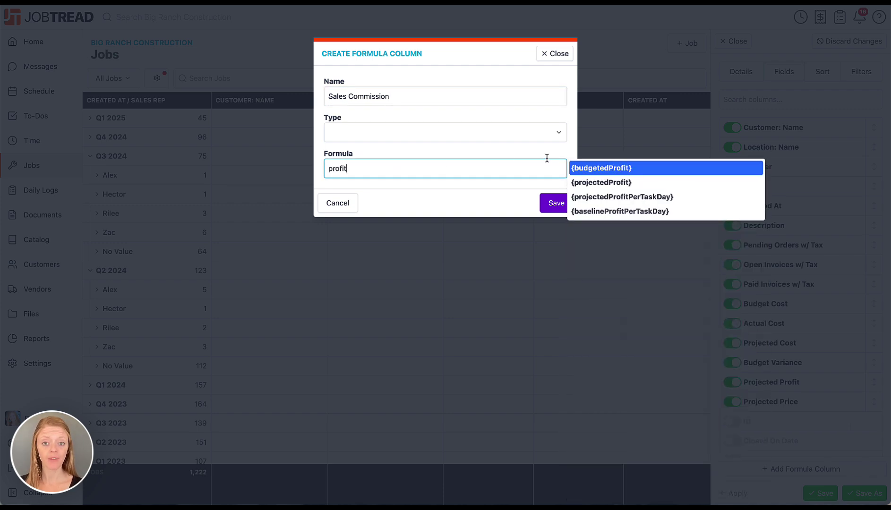
left_click(609, 183)
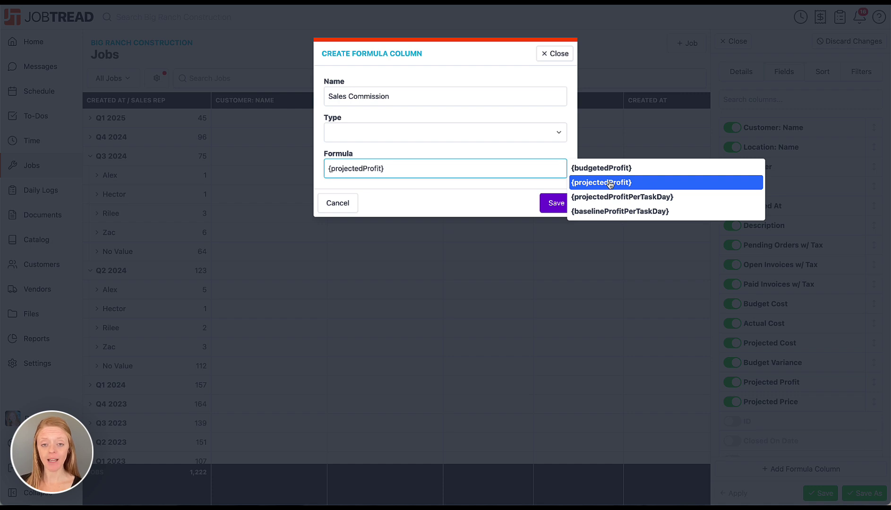
left_click(532, 168)
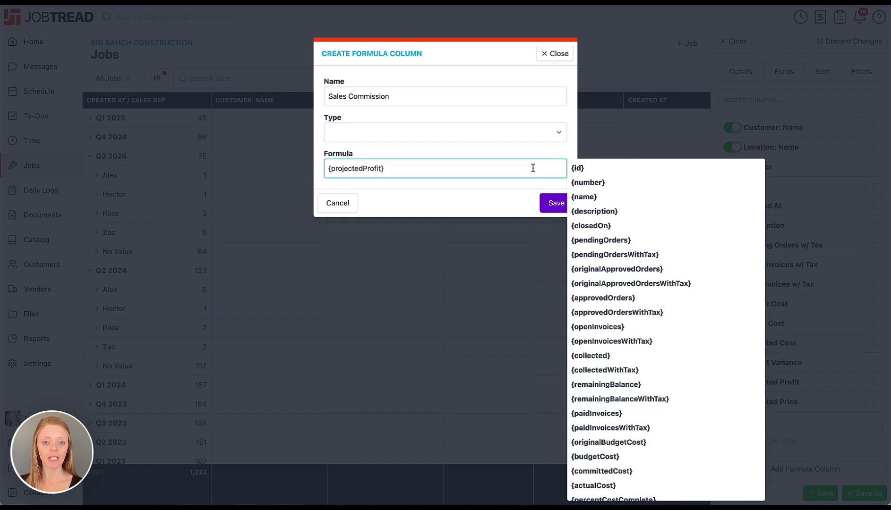
type("*.15")
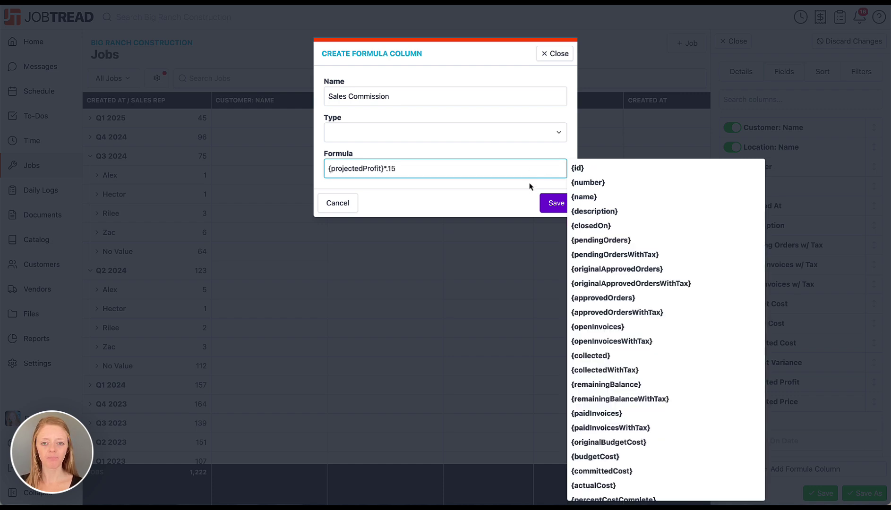
left_click(510, 201)
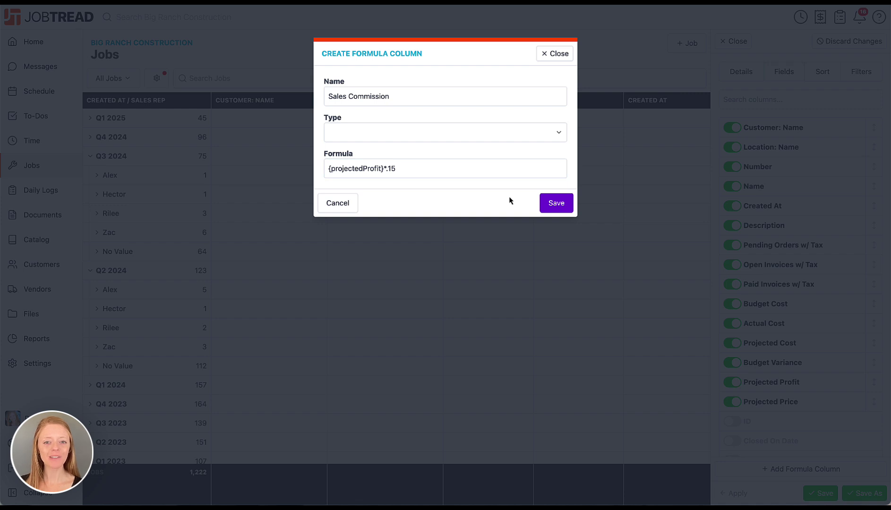
left_click(514, 137)
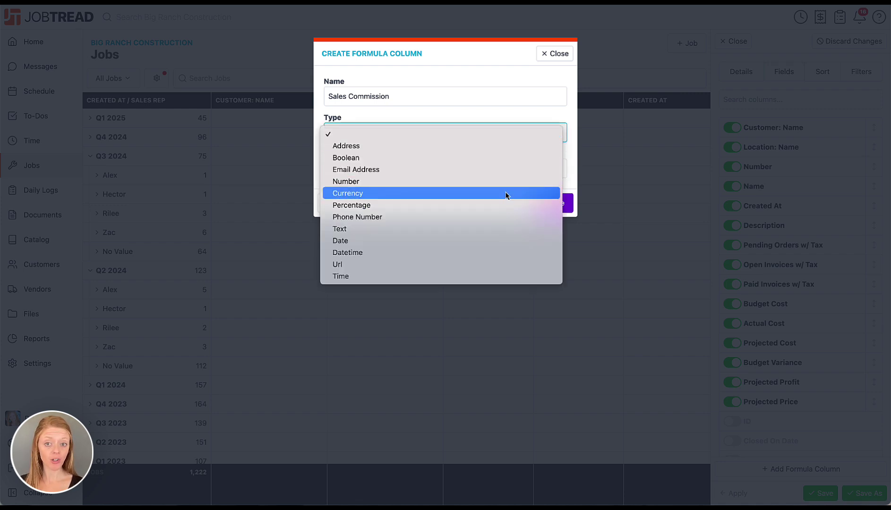
left_click(505, 194)
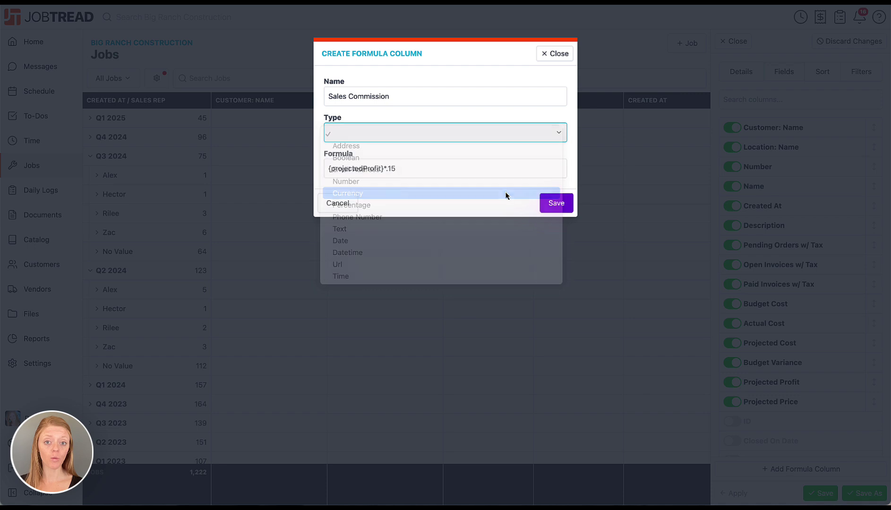
left_click(553, 206)
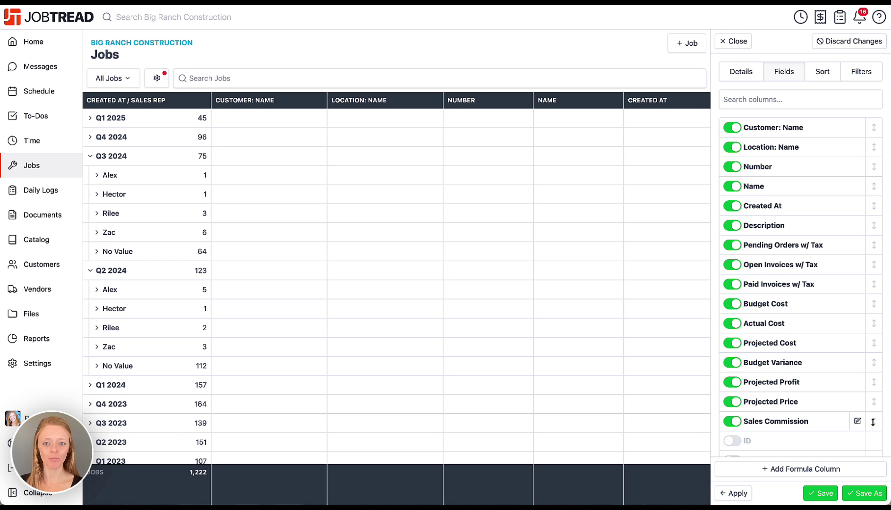
- Move Sales Commission below Number, hide Name, Description, invoice and cost columns, then apply
left_click_drag(873, 422, 855, 150)
left_click(734, 175)
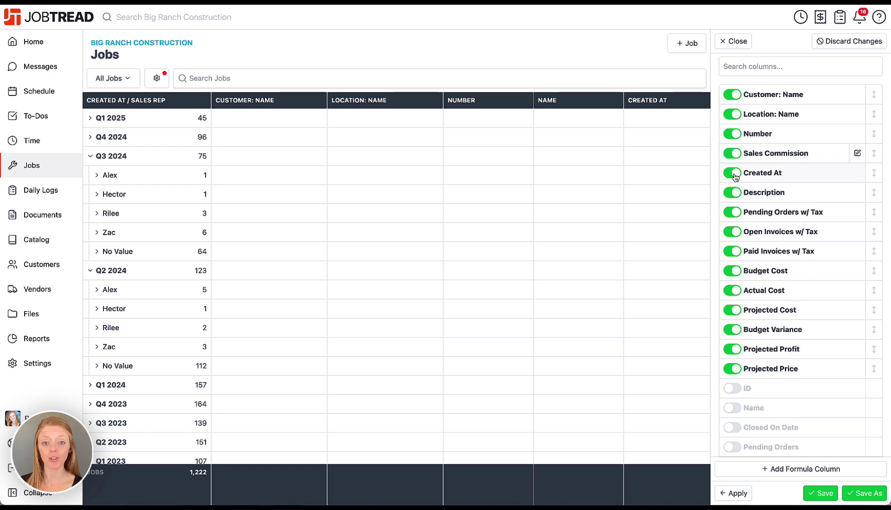
left_click(734, 193)
left_click(734, 193)
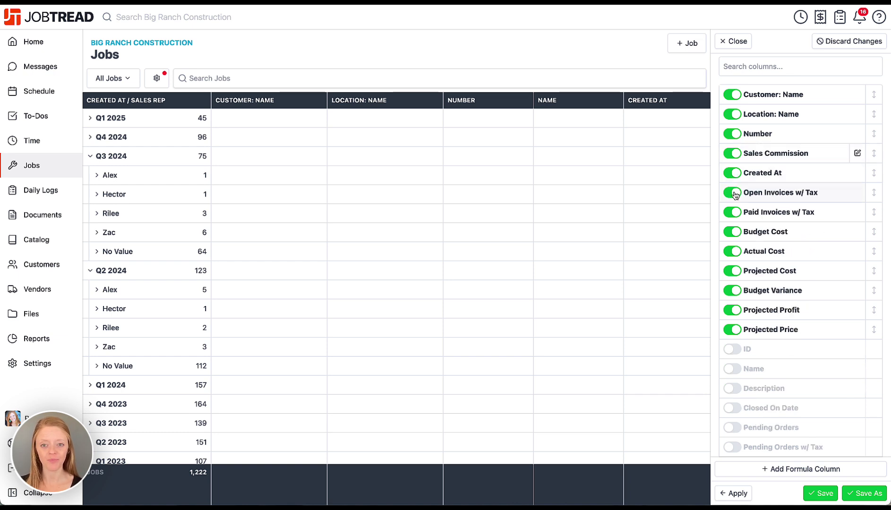
left_click(735, 193)
left_click(735, 194)
left_click(734, 252)
left_click(732, 213)
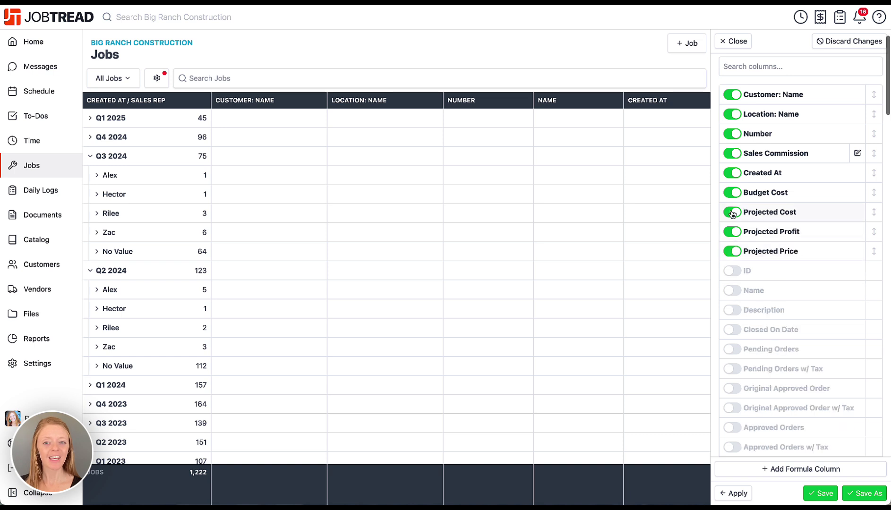
left_click(732, 213)
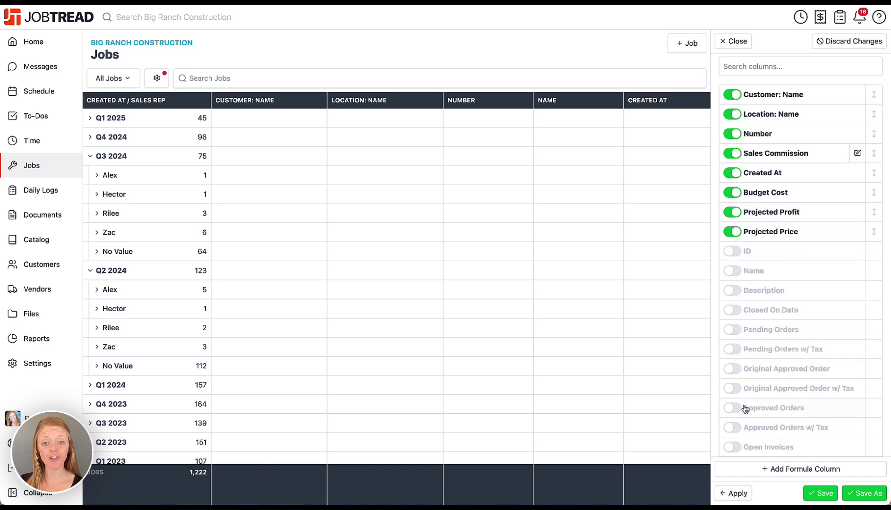
left_click(738, 494)
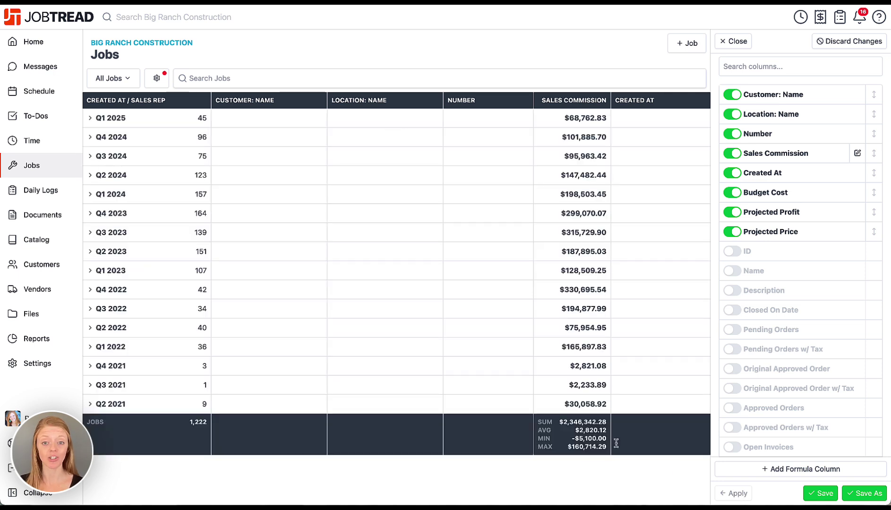
- Expand Q4 2024 and one sales rep's jobs to review per-job commissions like $1,391.09
left_click(181, 143)
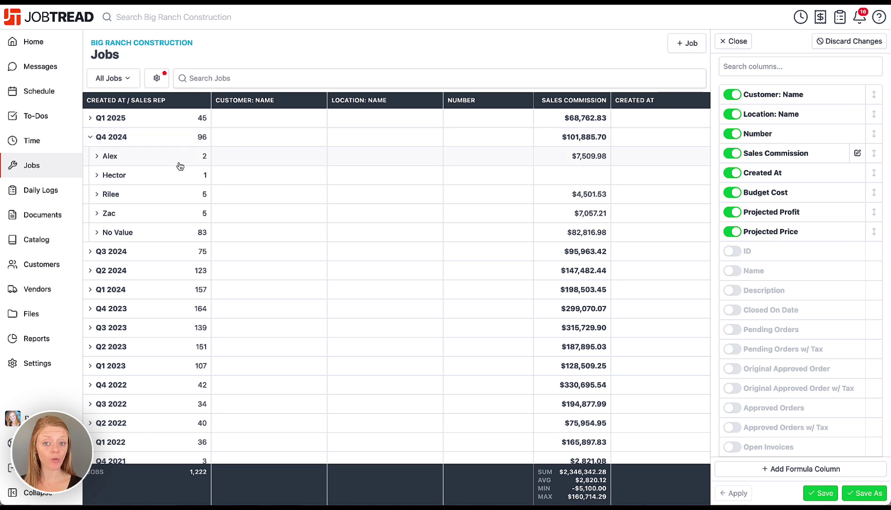
left_click(174, 198)
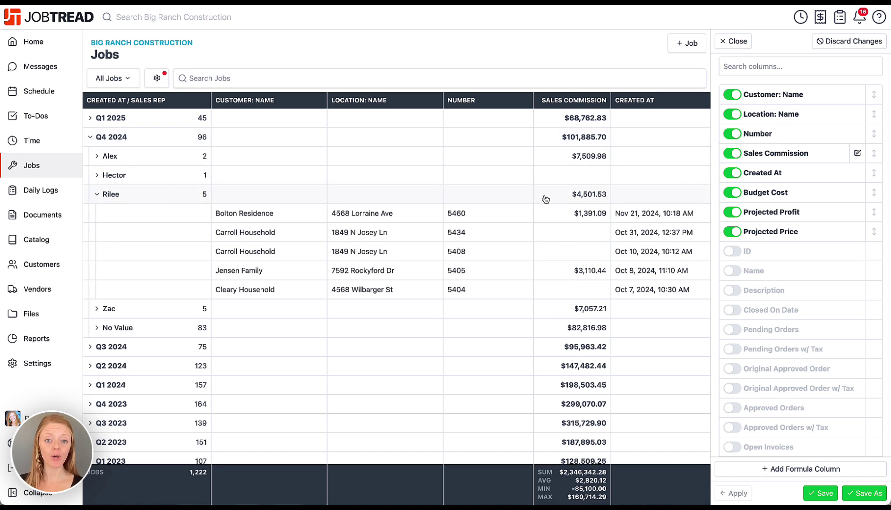
scroll(546, 200, "right", 4)
scroll(546, 199, "right", 8)
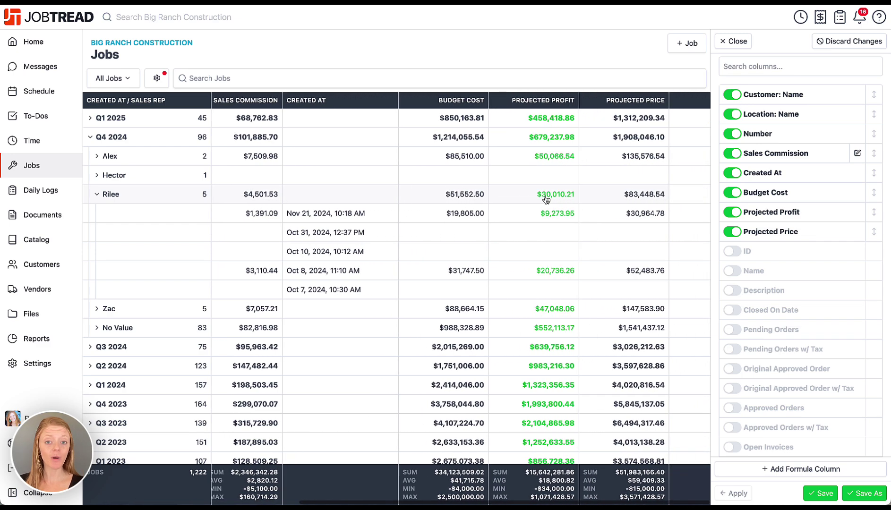
scroll(545, 199, "left", 10)
scroll(546, 199, "left", 4)
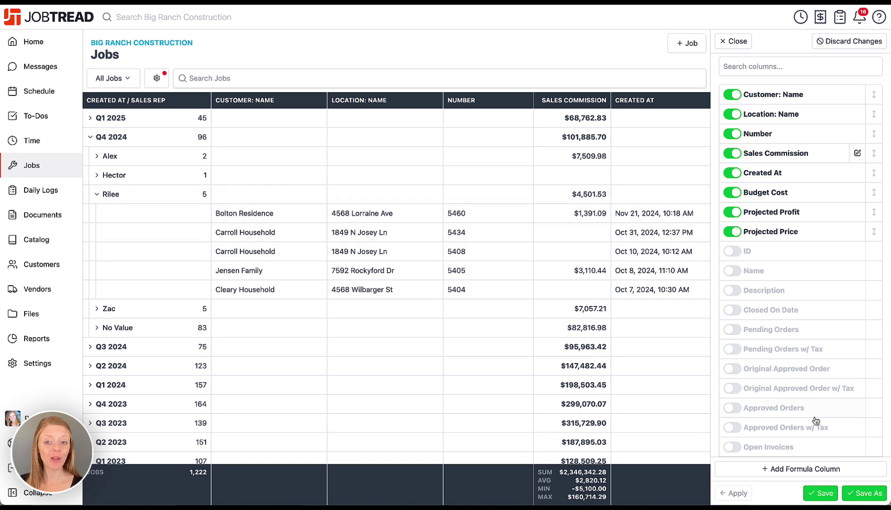
- Save the current jobs setup as a new view named 'Sales Commissions'
left_click(871, 494)
type("Sales C")
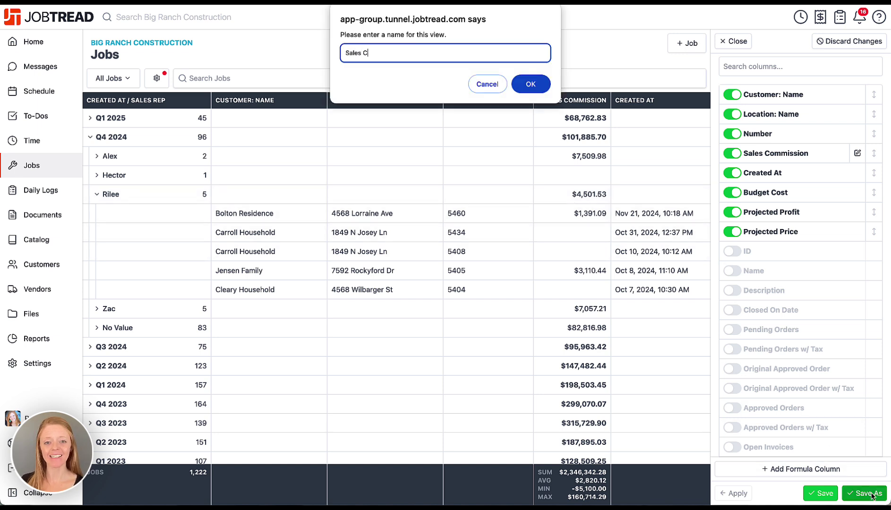
type("ommissions")
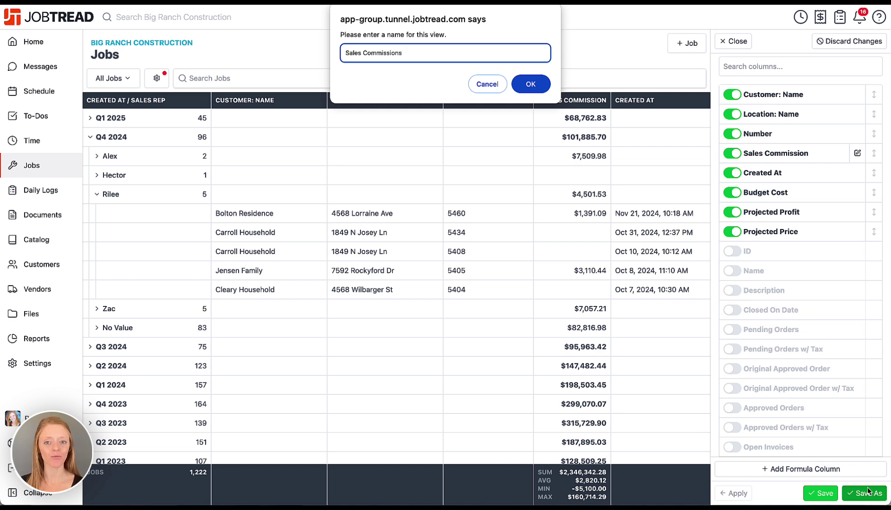
left_click(530, 85)
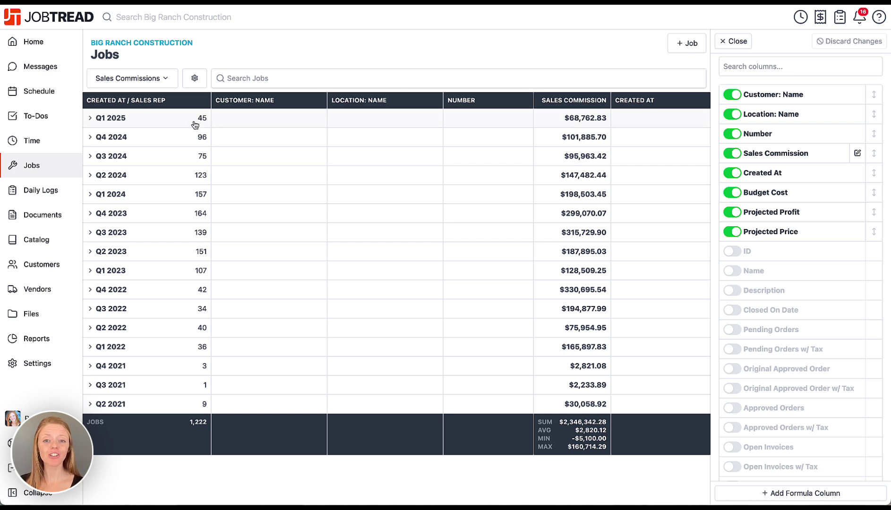
- Expand Q1 2025 and one sales rep's jobs, and close the column settings panel
left_click(193, 122)
left_click(190, 142)
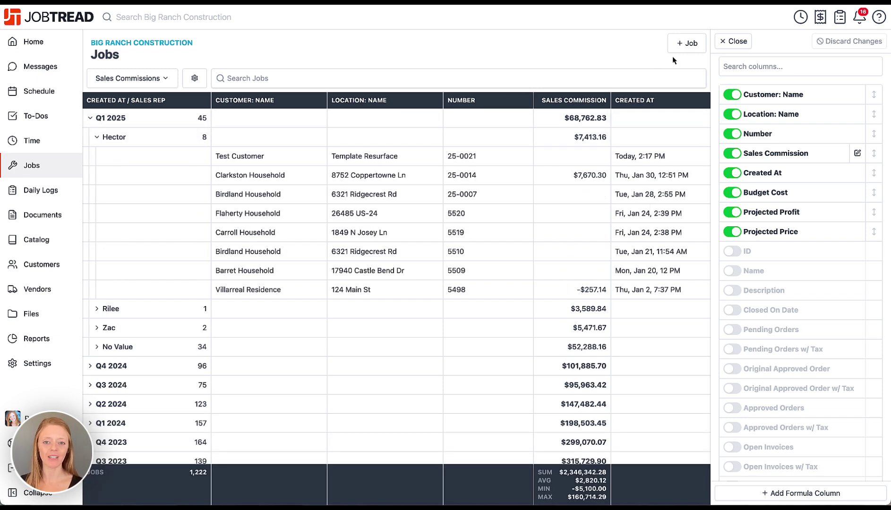
left_click(733, 42)
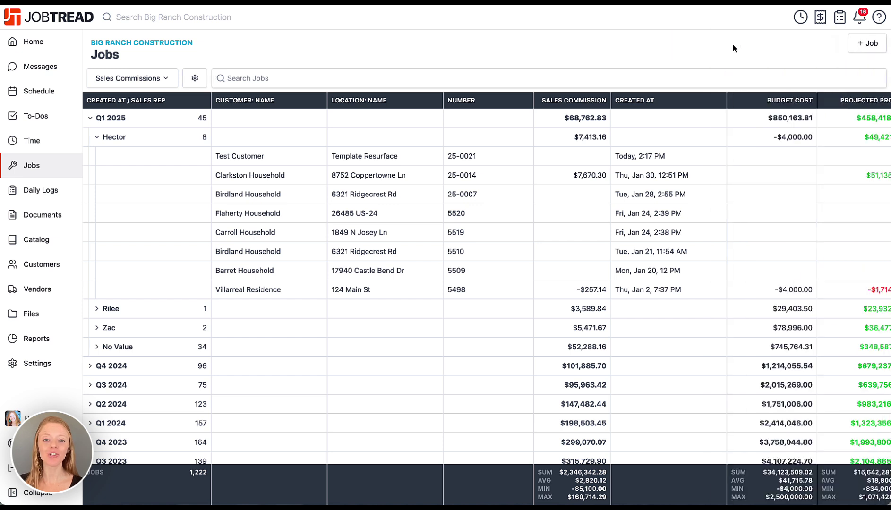